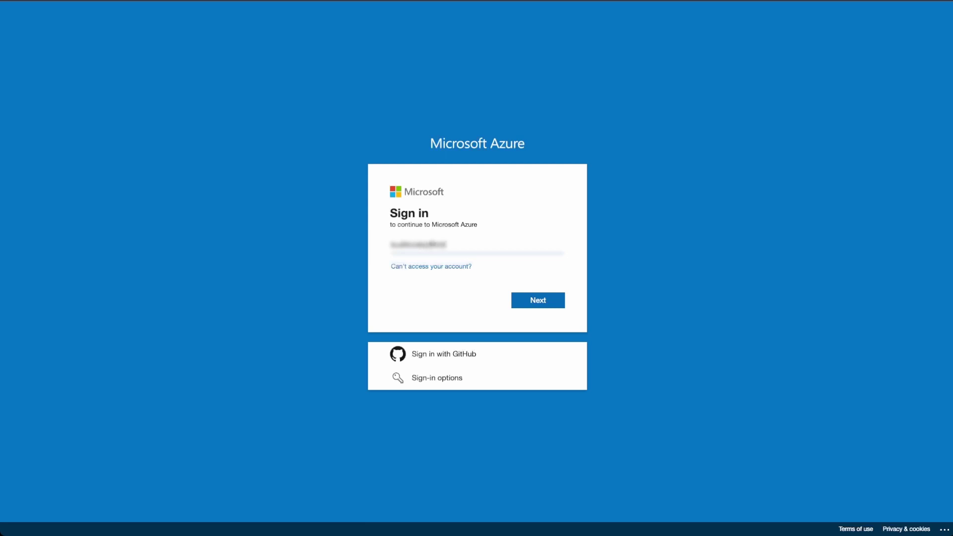
Step: Finish signing in with phone notification approval and choose to stay signed in
left_click(537, 301)
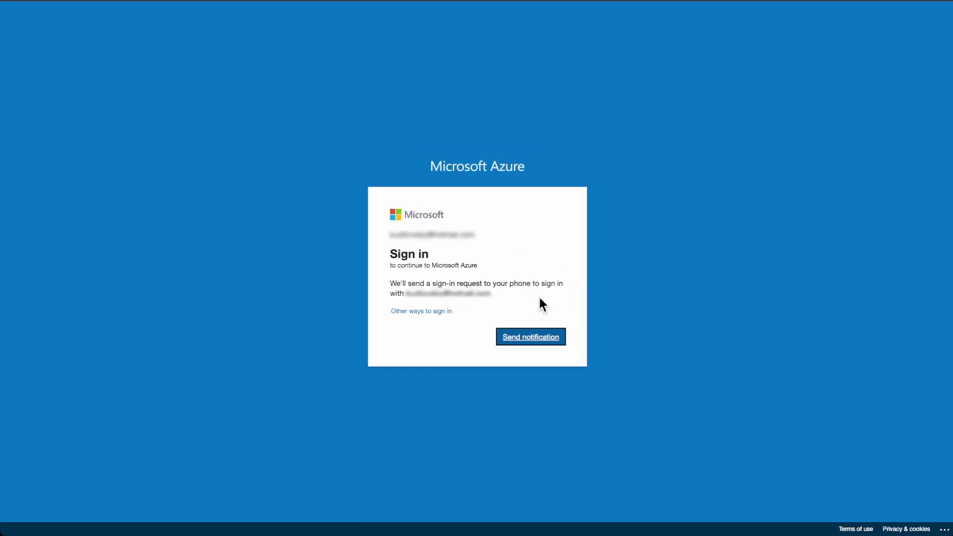
left_click(542, 336)
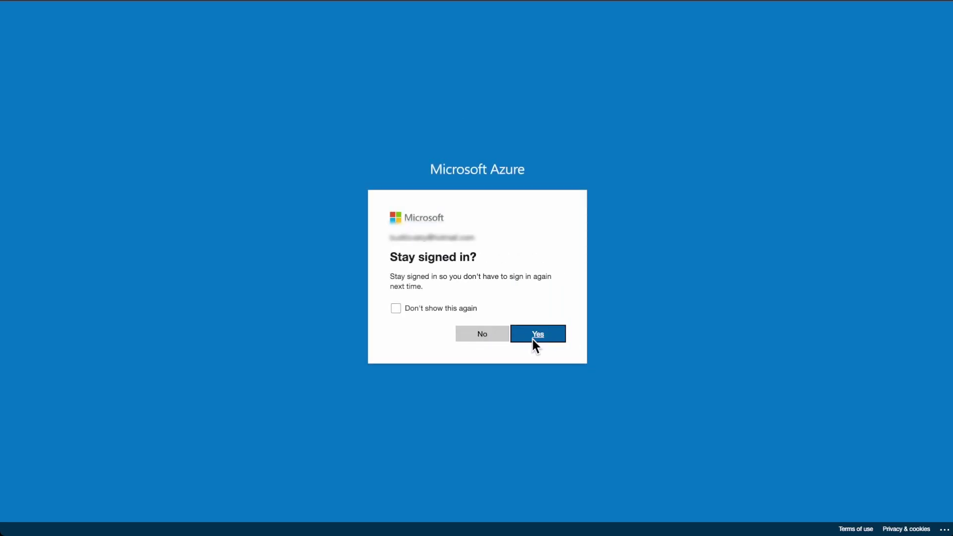
left_click(533, 340)
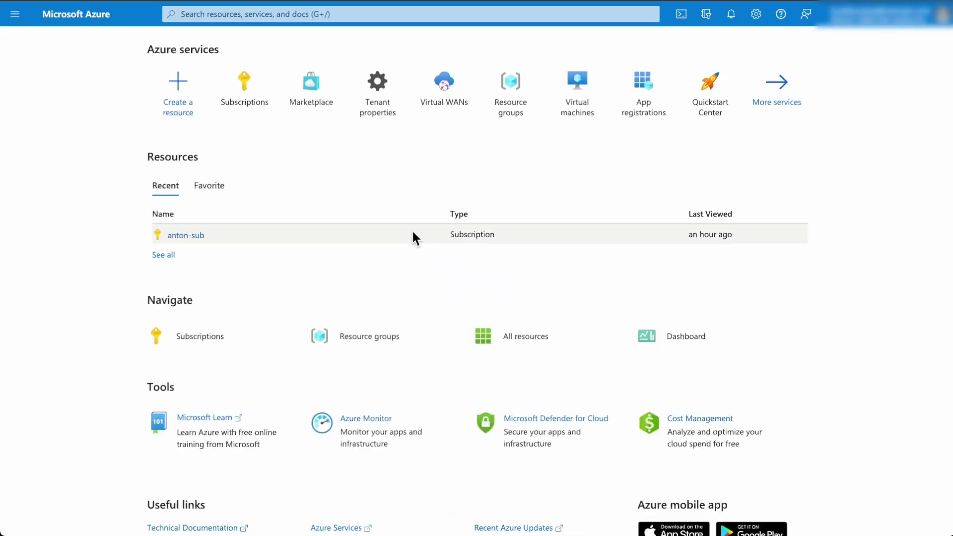
Step: Go from Subscriptions to anton-sub and its Resource providers settings page
left_click(246, 86)
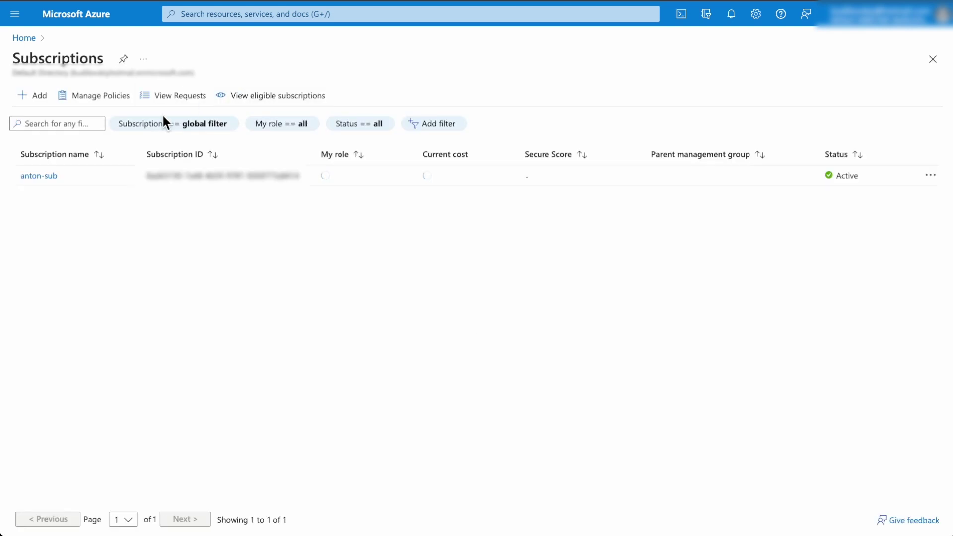
left_click(42, 174)
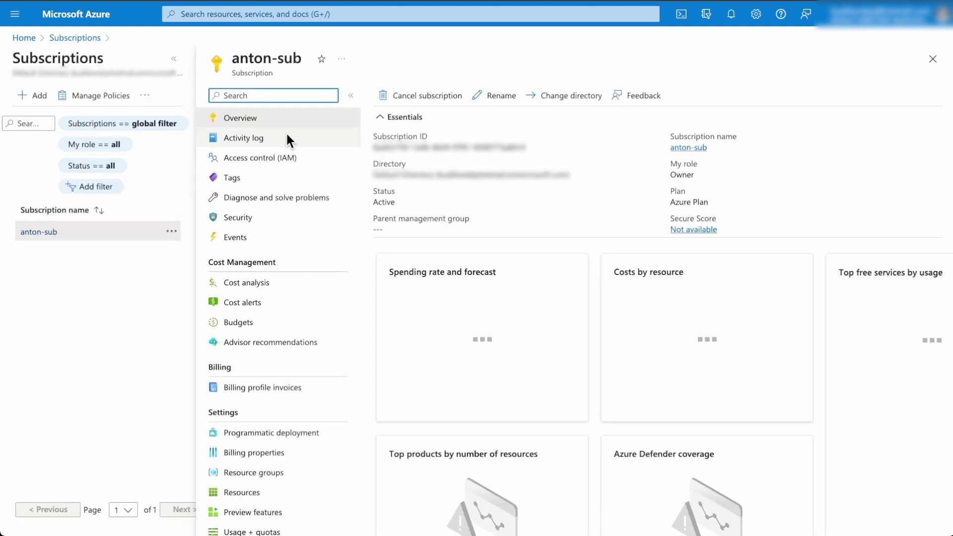
scroll(316, 153, "down", 5)
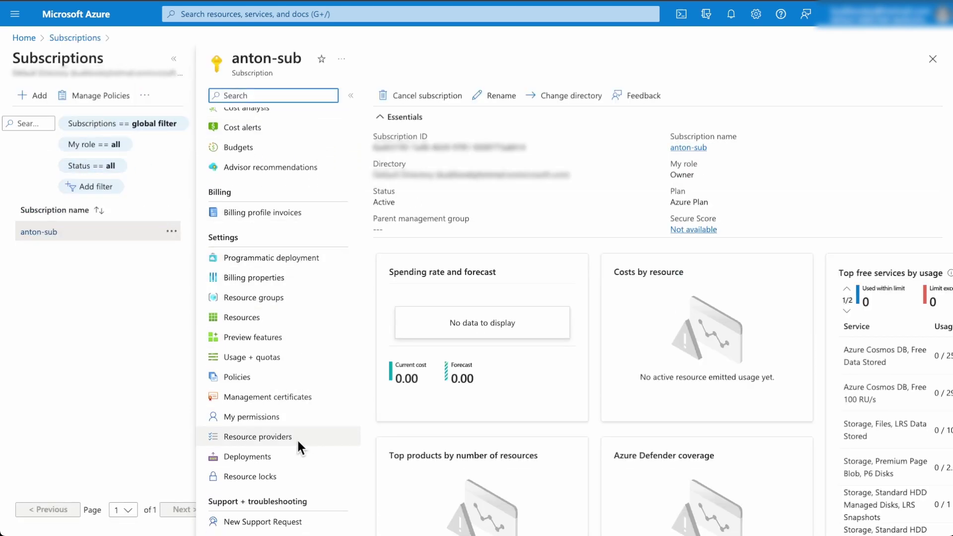
left_click(263, 437)
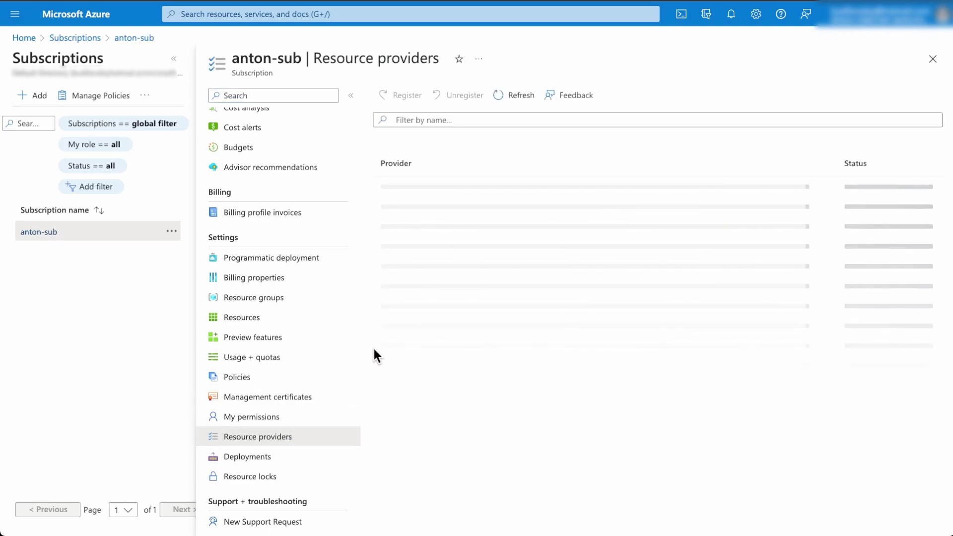
Step: Filter providers by 'palo' and register PaloAltoNetworks.Cloudngfw
left_click(473, 120)
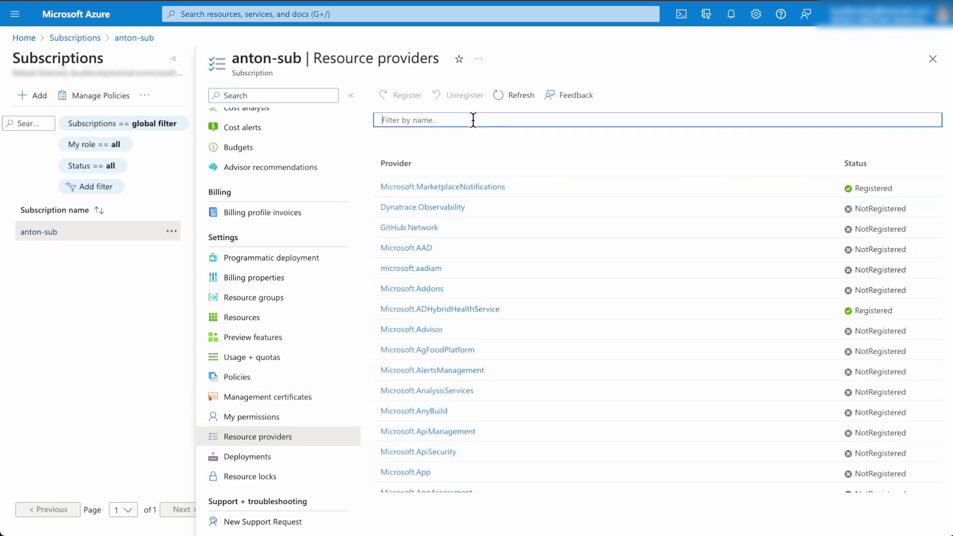
type("palo")
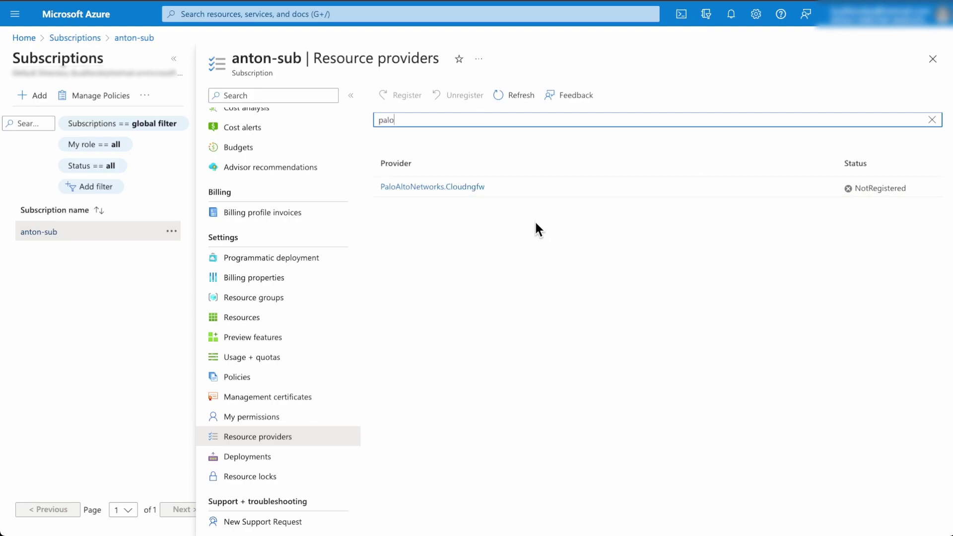
left_click(530, 186)
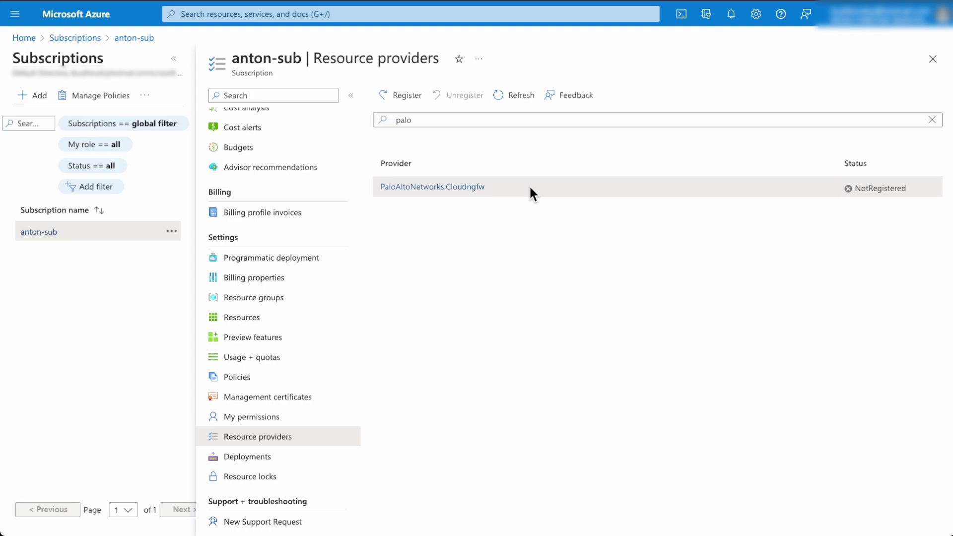
left_click(399, 91)
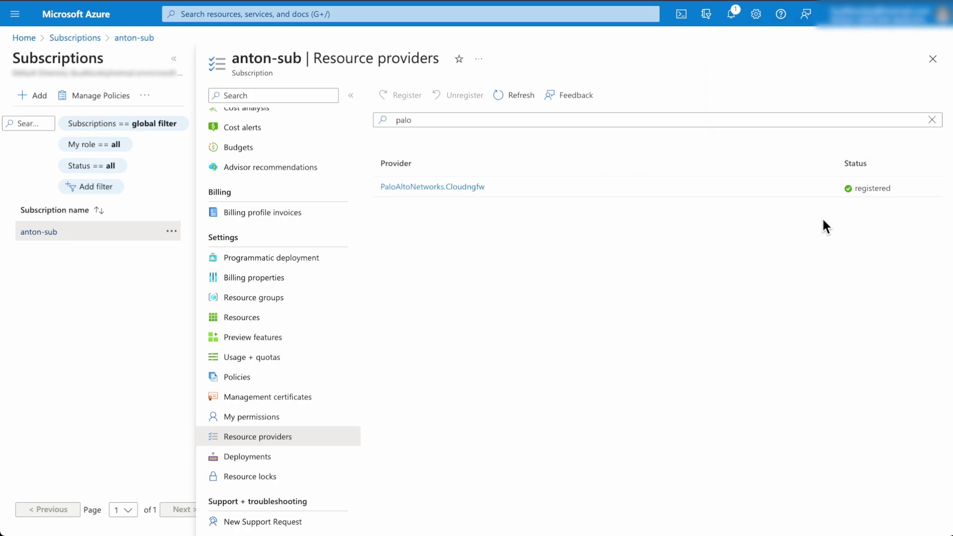
Step: Recheck the Cloudngfw registration, then open Cloud NGFWs from a 'cloud ngfw' search
left_click(872, 191)
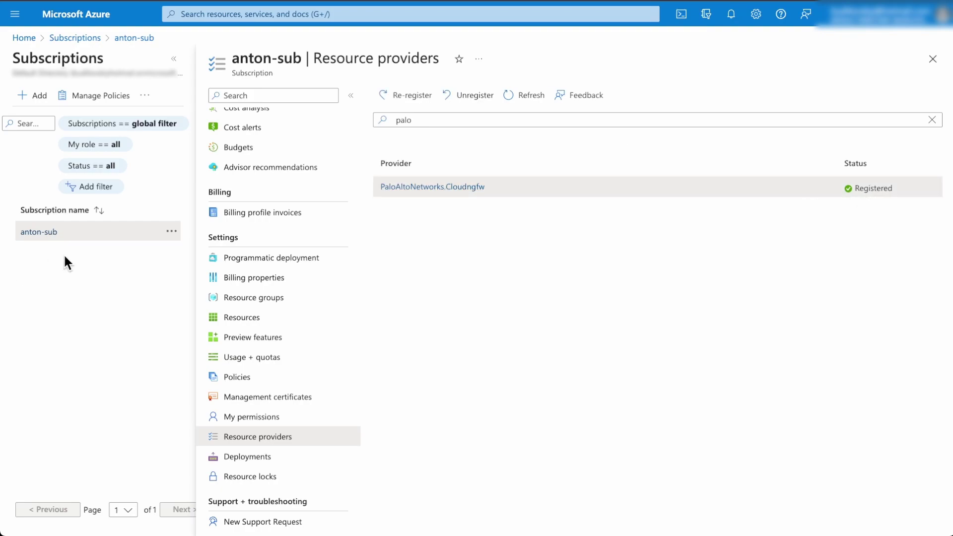
left_click(267, 16)
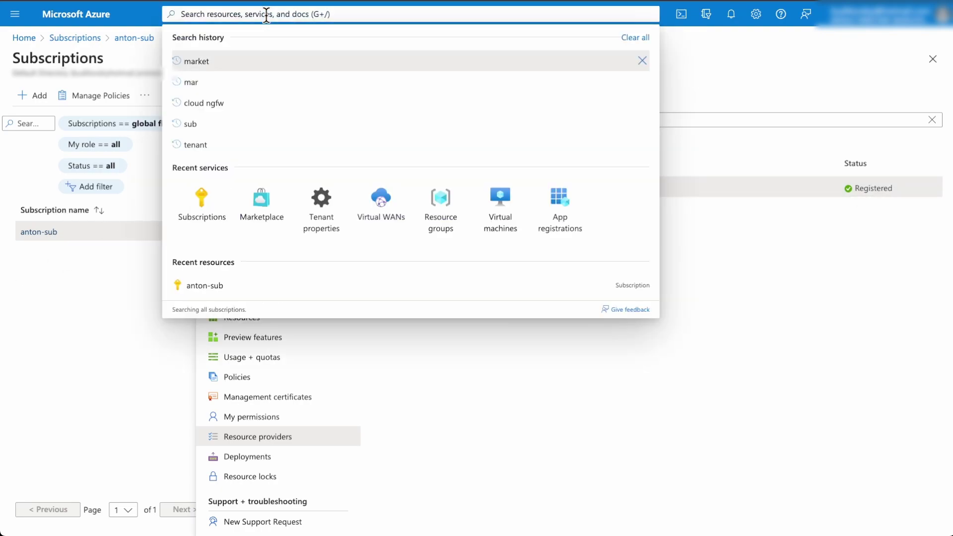
type("cloud ngfw")
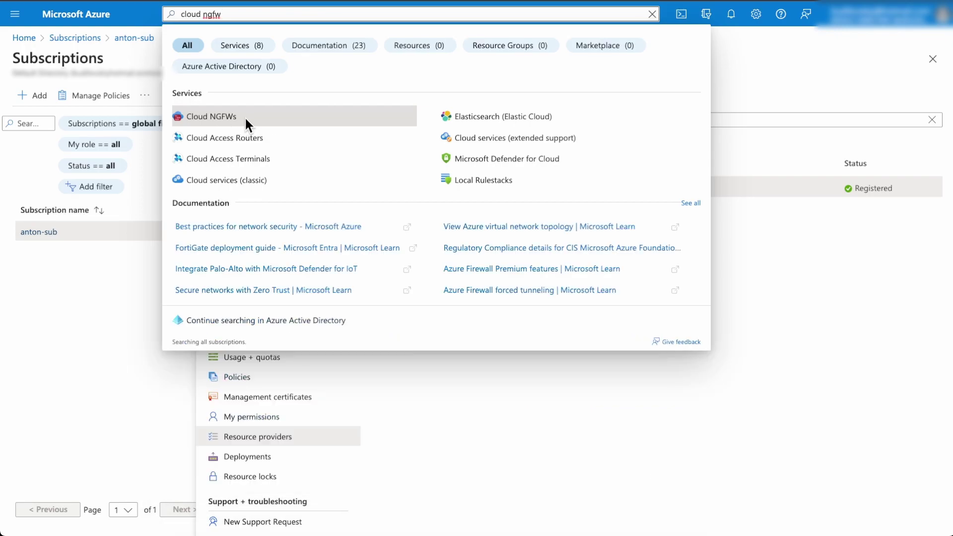
left_click(245, 117)
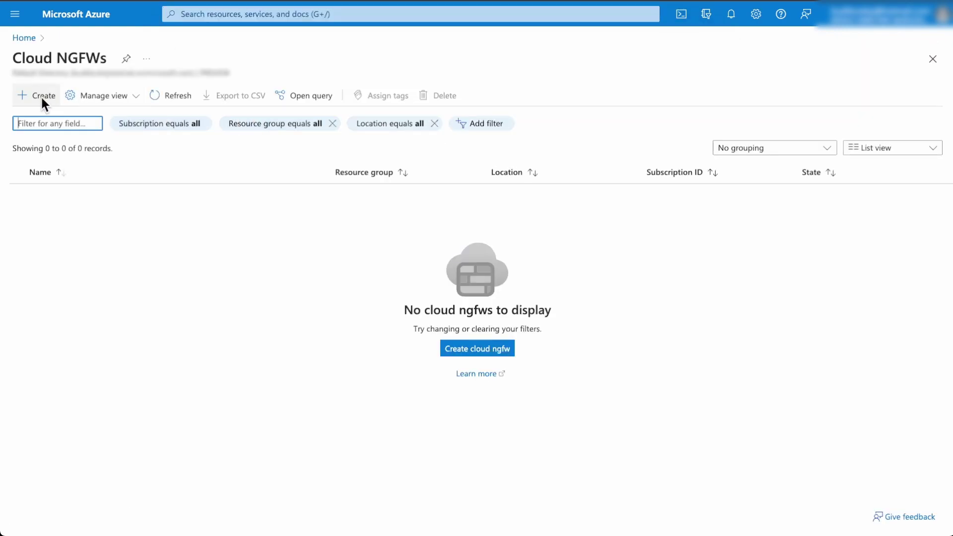
Step: Open Marketplace from search, show private products, and open the Cloud NGFW for Azure offer
left_click(249, 13)
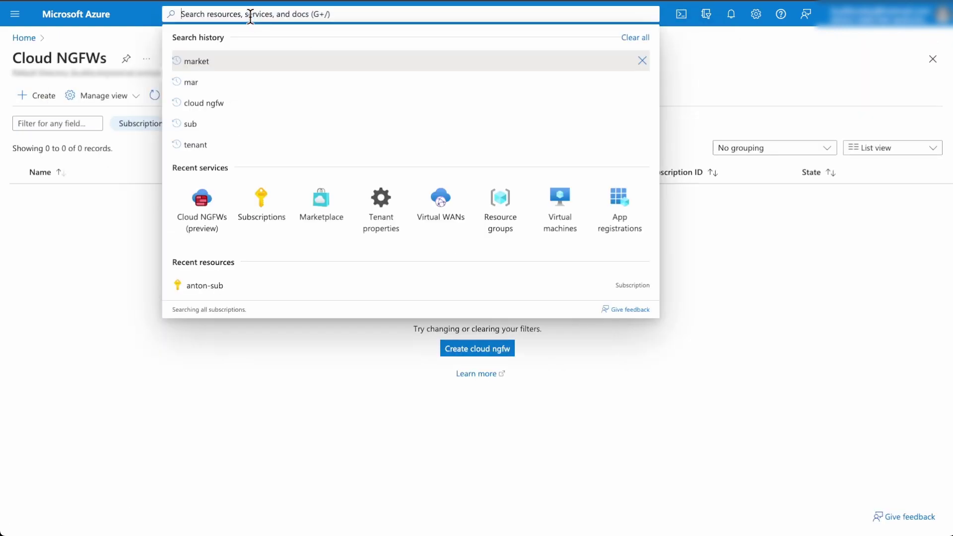
type("market")
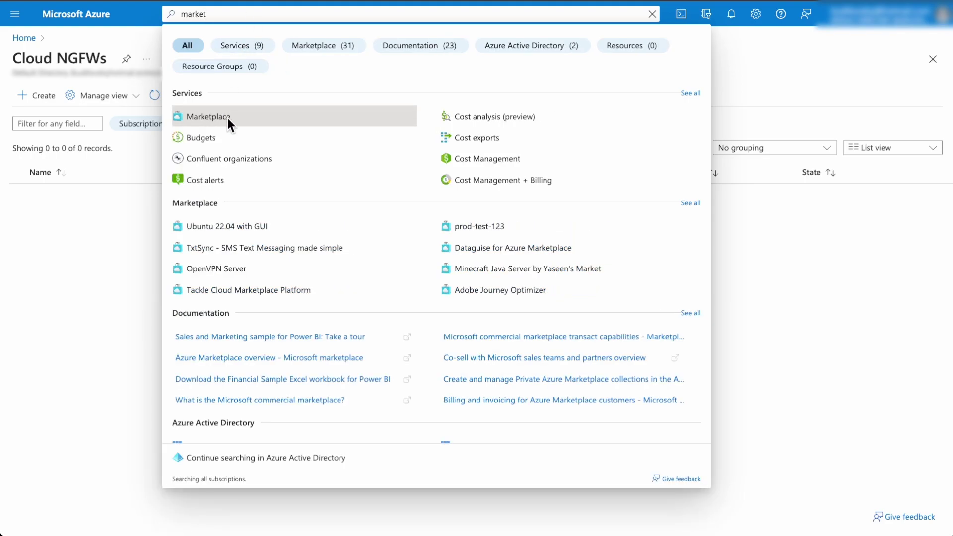
left_click(227, 118)
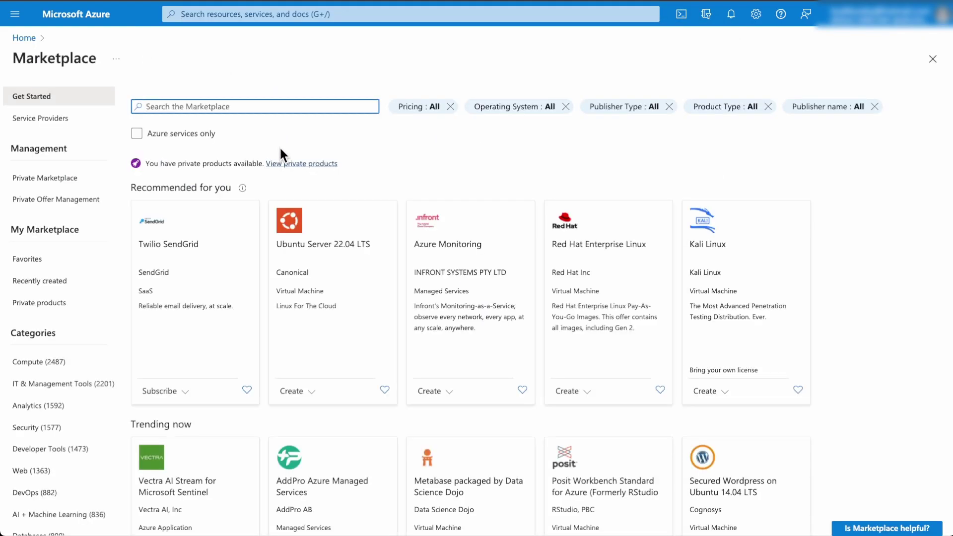
left_click(294, 164)
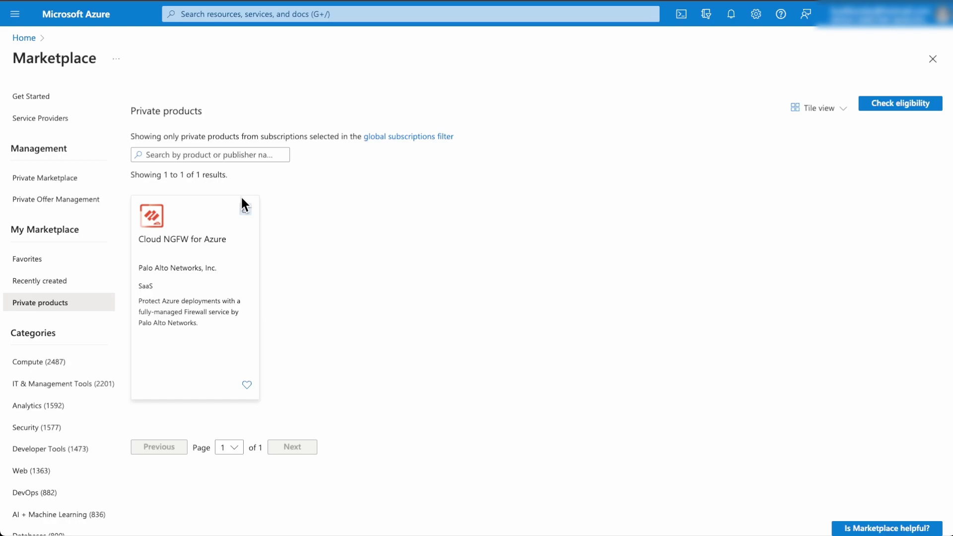
left_click(159, 249)
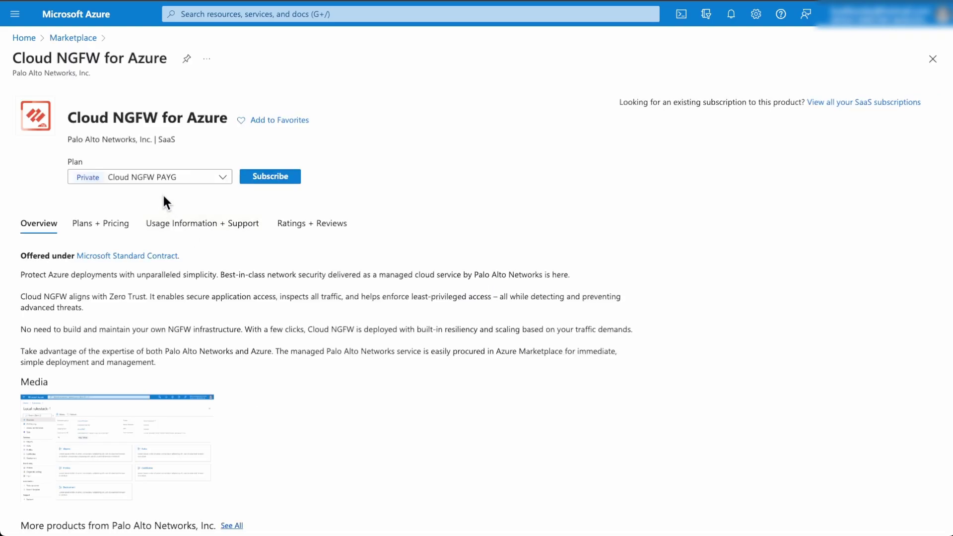
left_click(267, 180)
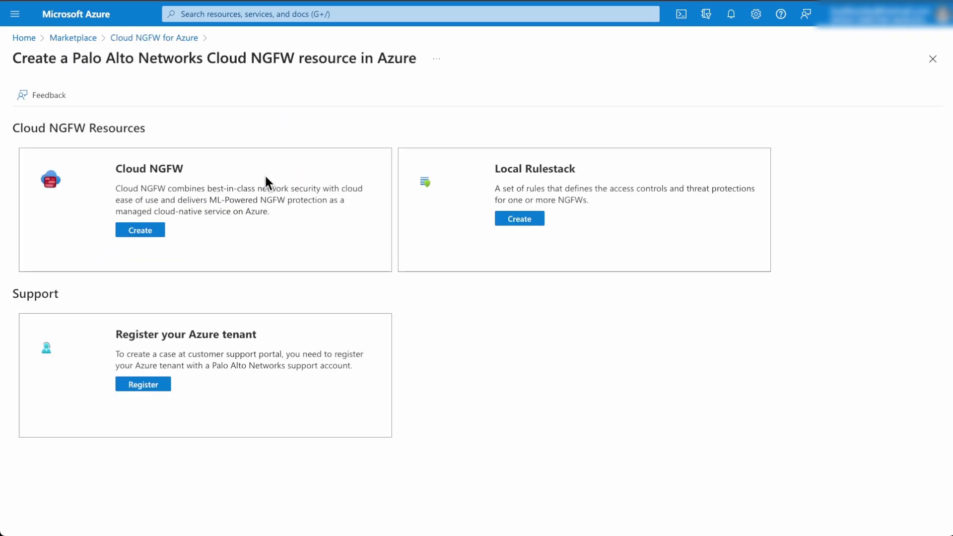